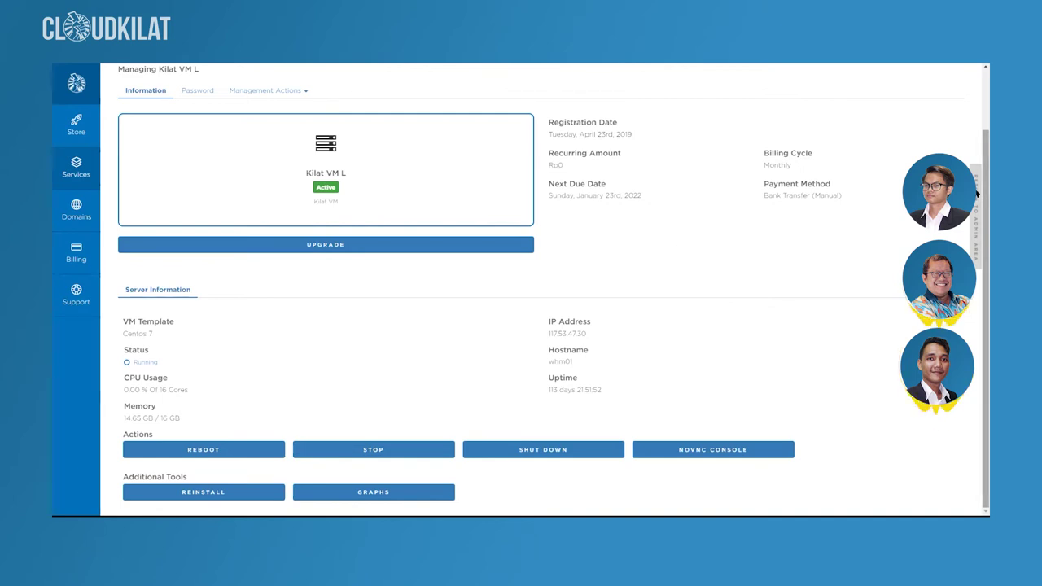
- Review the server information of Kilat VM L and highlight its uptime entry
{"action": "scroll", "coordinate": [975, 167], "scroll_direction": "up", "scroll_amount": 1}
{"action": "scroll", "coordinate": [975, 167], "scroll_direction": "down", "scroll_amount": 1}
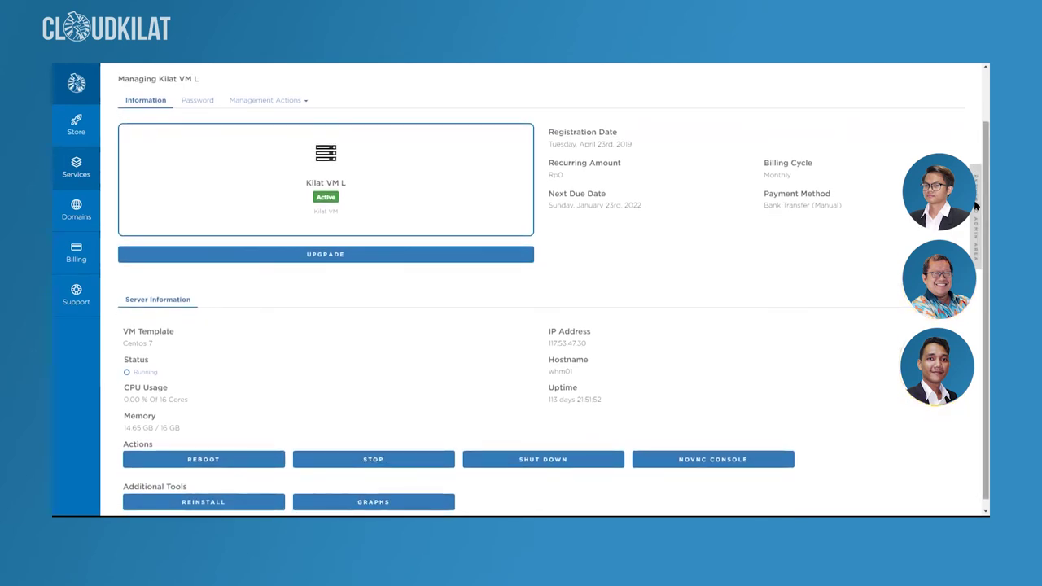
{"action": "scroll", "coordinate": [975, 210], "scroll_direction": "down", "scroll_amount": 1}
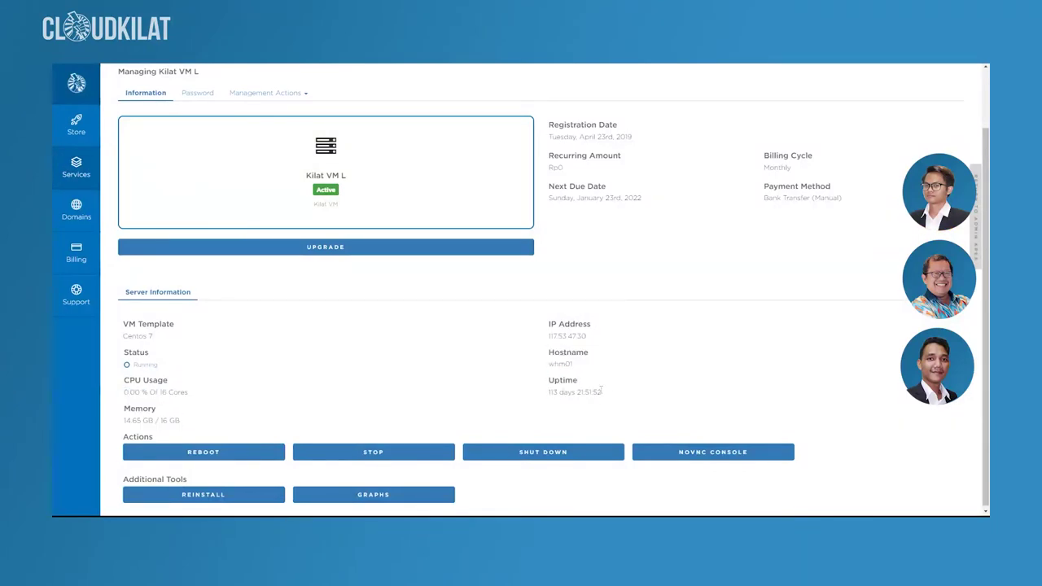
{"action": "triple_click", "coordinate": [549, 382]}
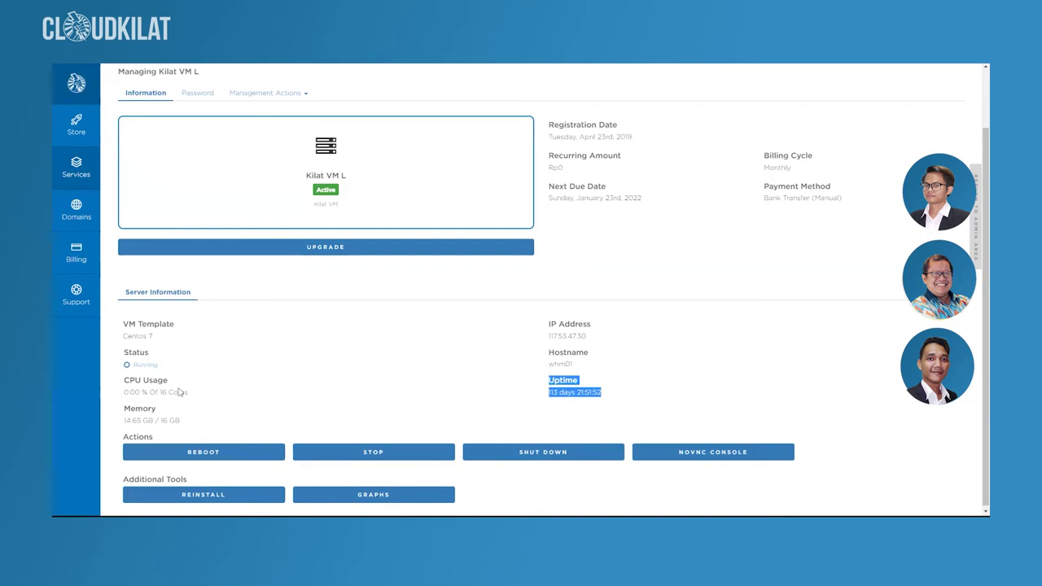
{"action": "left_click", "coordinate": [368, 401]}
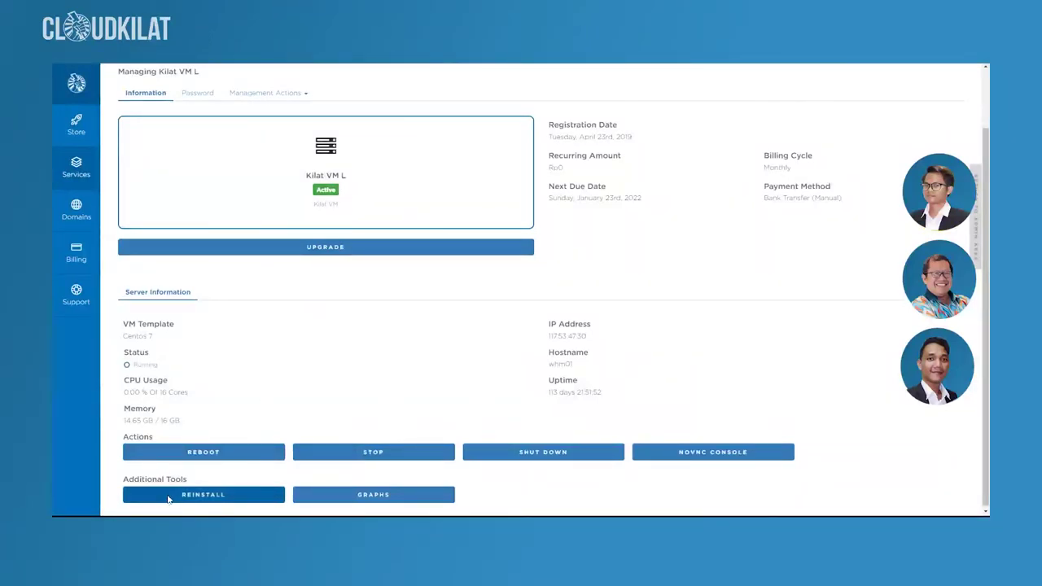
- Open the reinstall page of Kilat VM L and look through the available OS templates
{"action": "scroll", "coordinate": [168, 499], "scroll_direction": "down", "scroll_amount": 1}
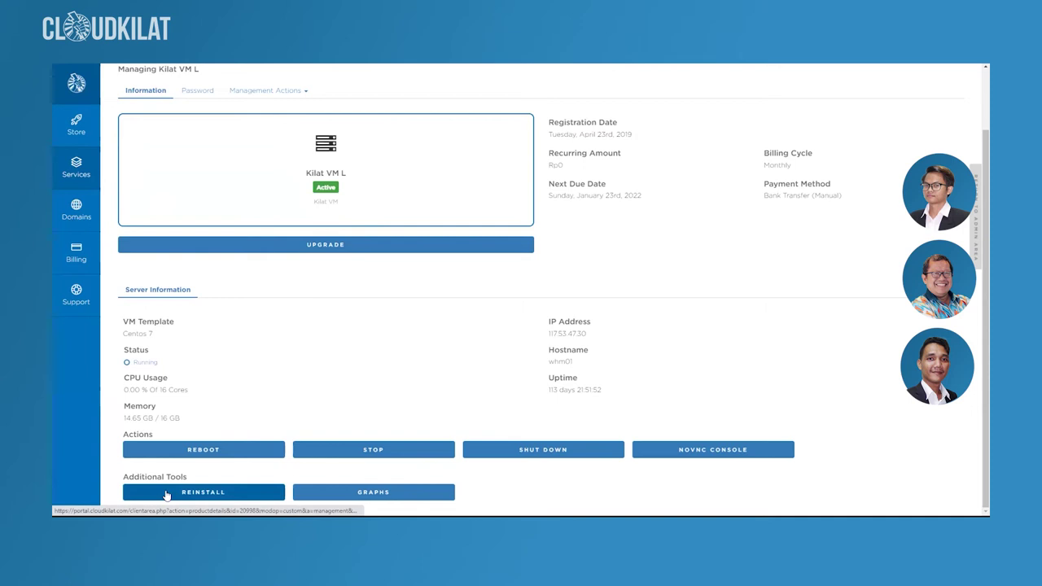
{"action": "key", "text": "ctrl+plus"}
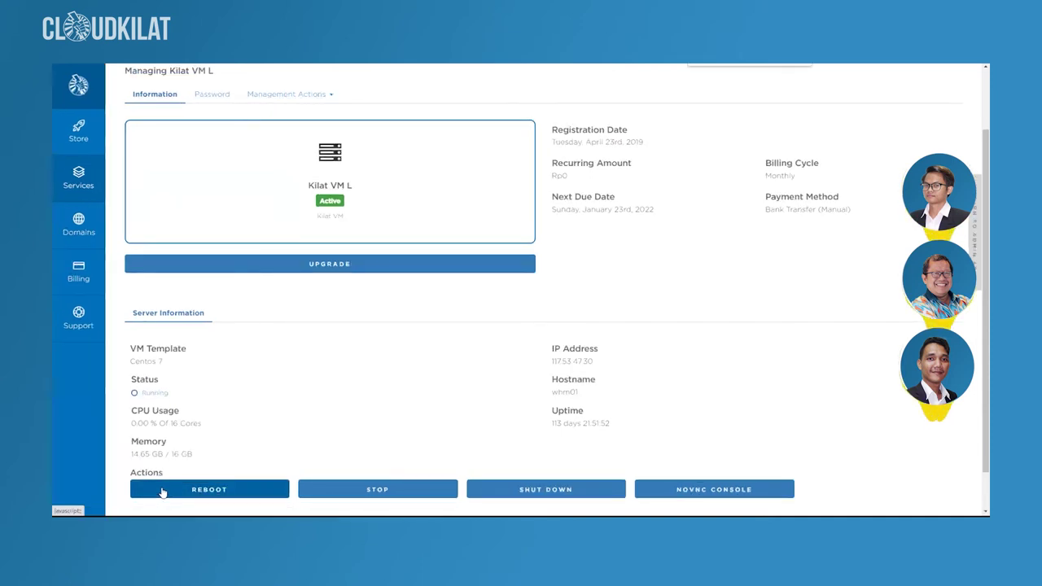
{"action": "scroll", "coordinate": [235, 304], "scroll_direction": "down", "scroll_amount": 1}
{"action": "key", "text": "ctrl+plus"}
{"action": "scroll", "coordinate": [371, 286], "scroll_direction": "down", "scroll_amount": 1}
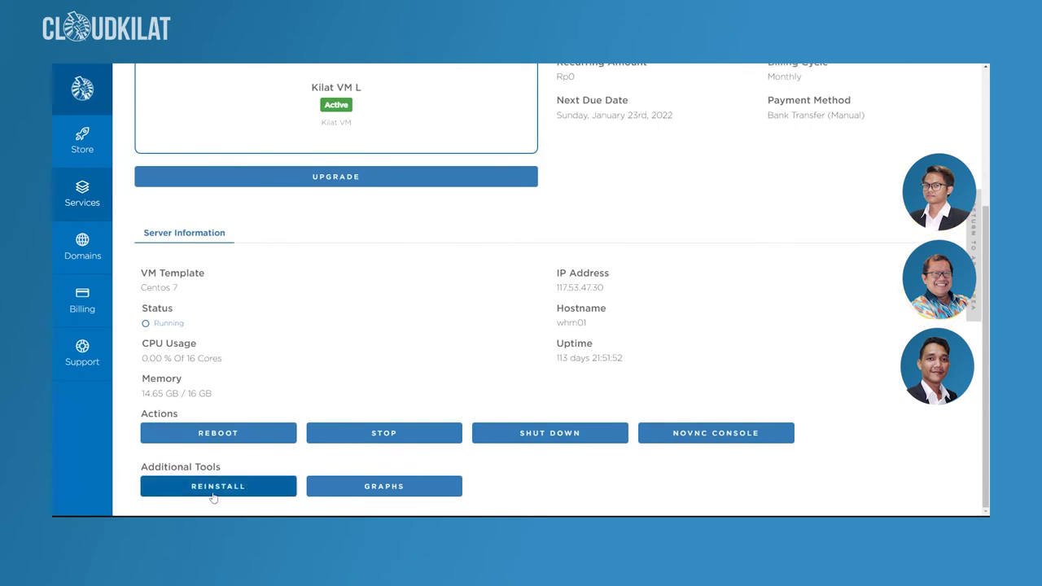
{"action": "left_click", "coordinate": [228, 494]}
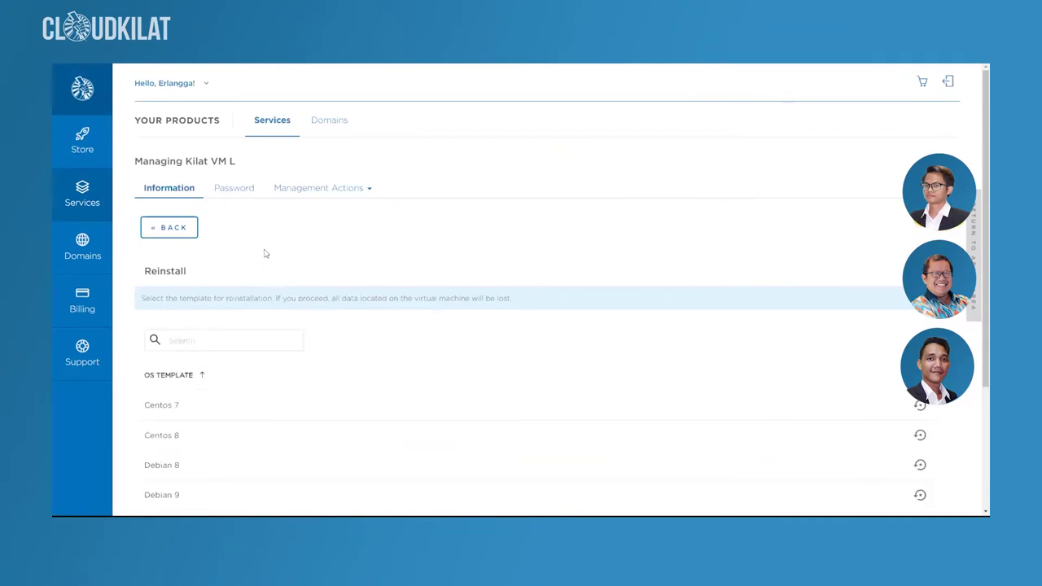
{"action": "scroll", "coordinate": [265, 254], "scroll_direction": "down", "scroll_amount": 2}
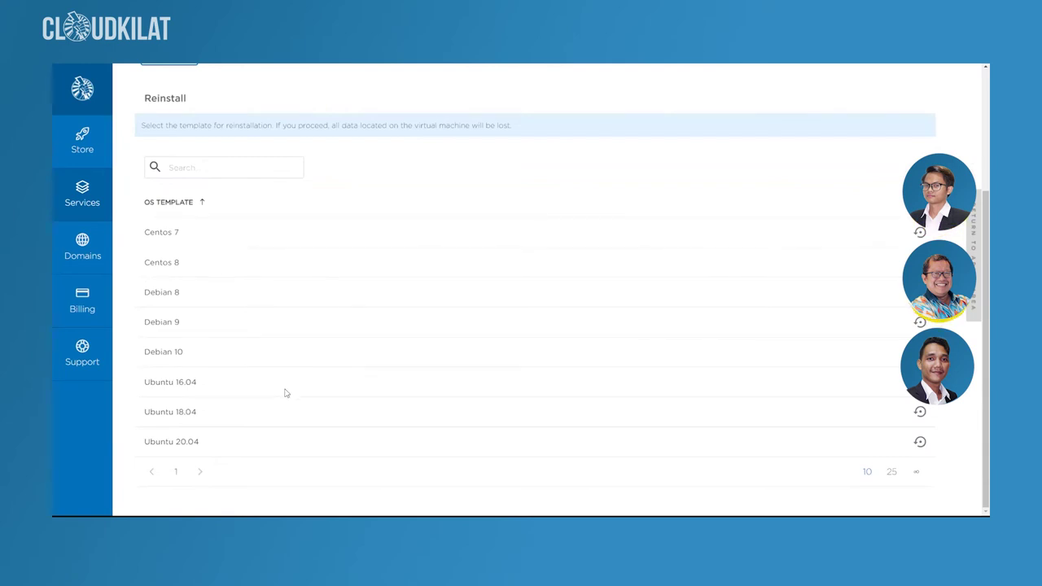
{"action": "scroll", "coordinate": [285, 393], "scroll_direction": "up", "scroll_amount": 1}
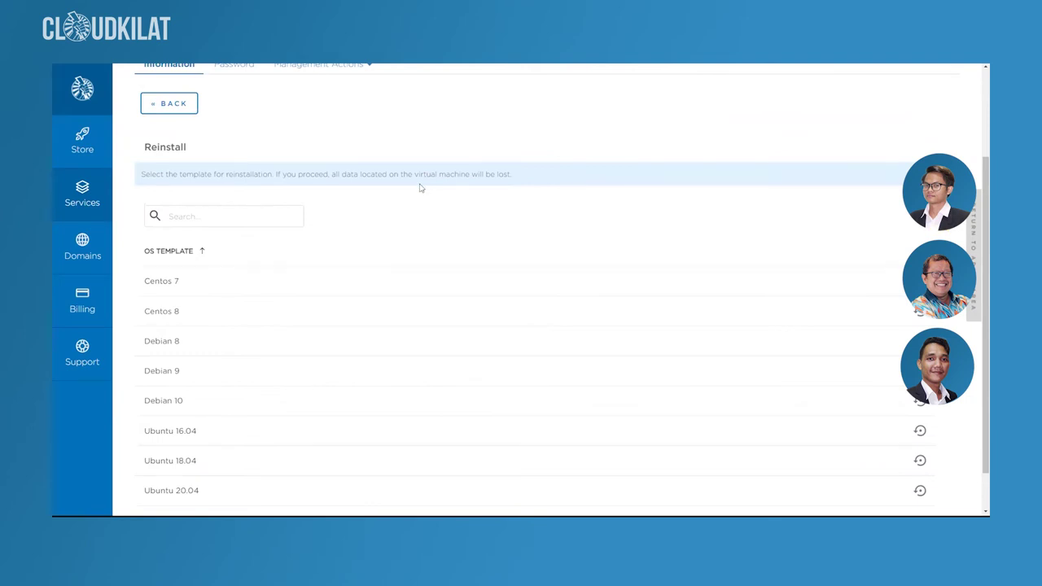
{"action": "scroll", "coordinate": [420, 188], "scroll_direction": "down", "scroll_amount": 1}
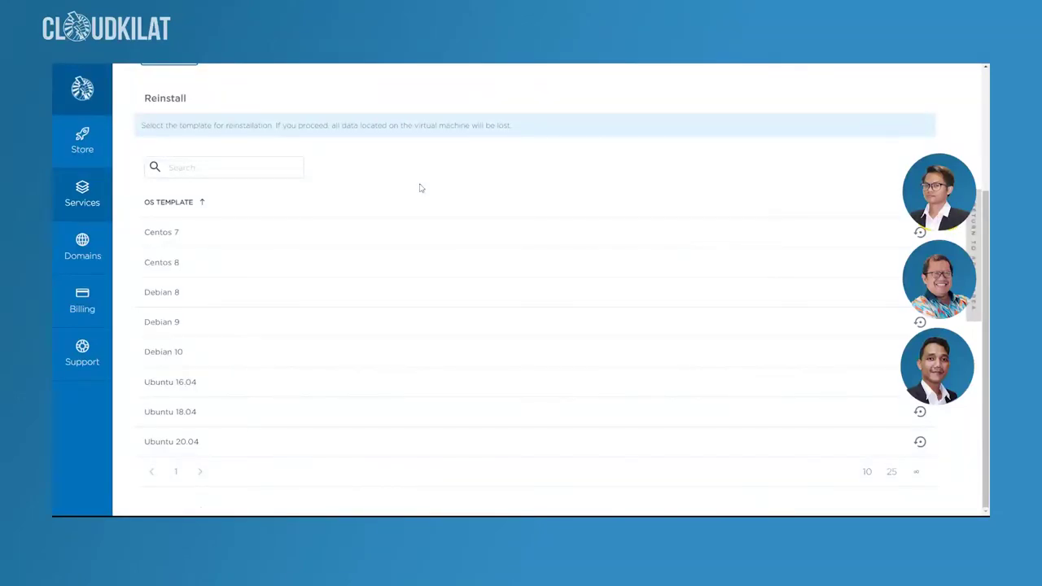
{"action": "scroll", "coordinate": [421, 188], "scroll_direction": "up", "scroll_amount": 3}
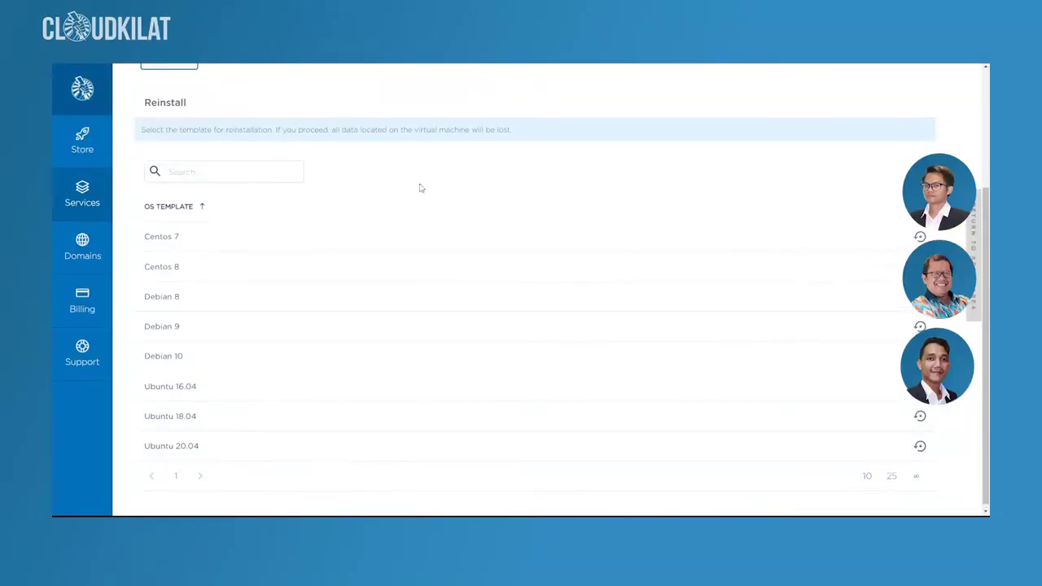
{"action": "scroll", "coordinate": [249, 214], "scroll_direction": "down", "scroll_amount": 1}
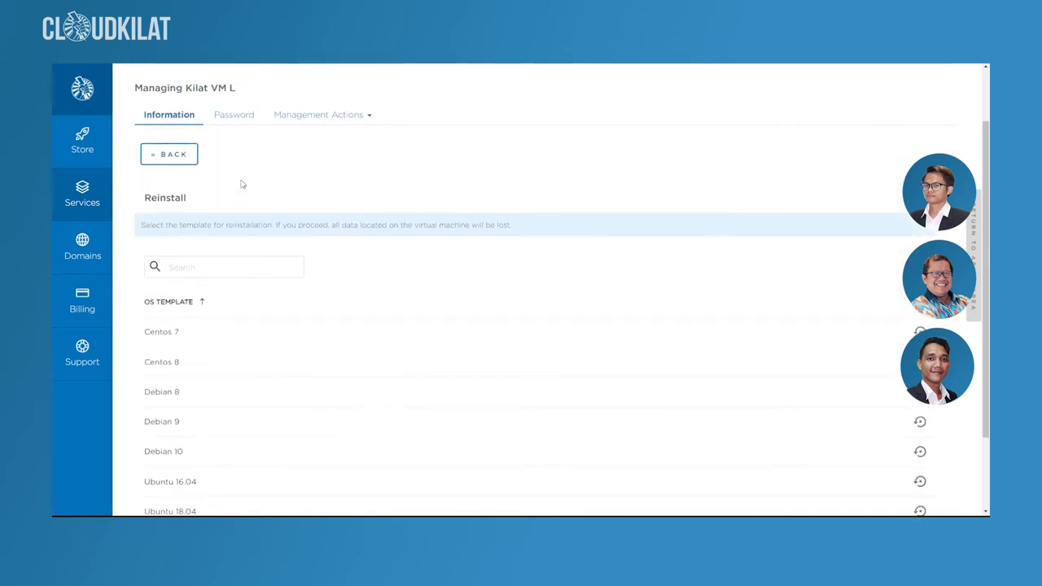
- Reveal the virtual machine's temporary password in its password settings and highlight it
{"action": "scroll", "coordinate": [242, 184], "scroll_direction": "up", "scroll_amount": 1}
{"action": "left_click", "coordinate": [234, 141]}
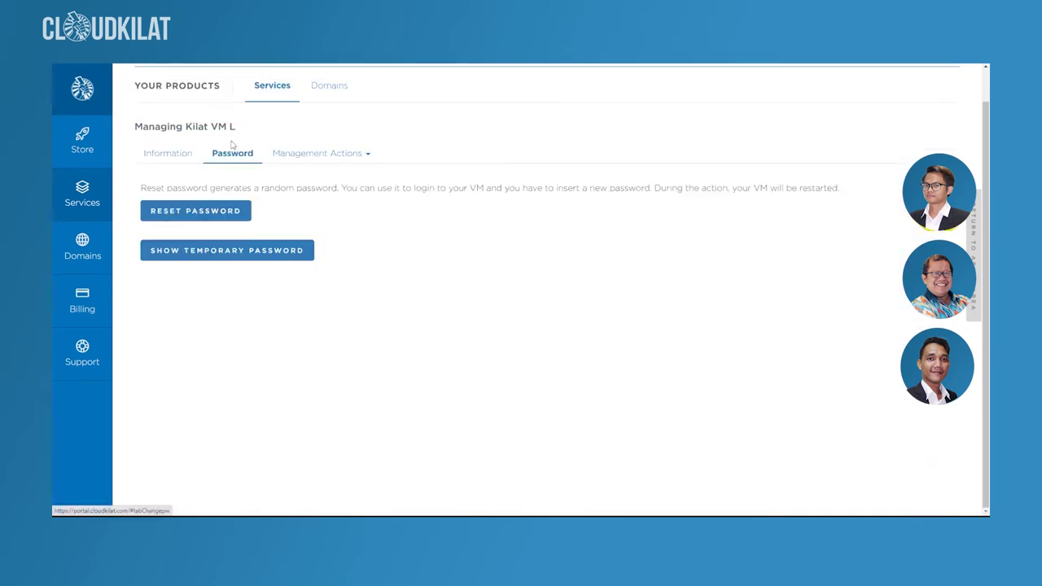
{"action": "left_click", "coordinate": [213, 254]}
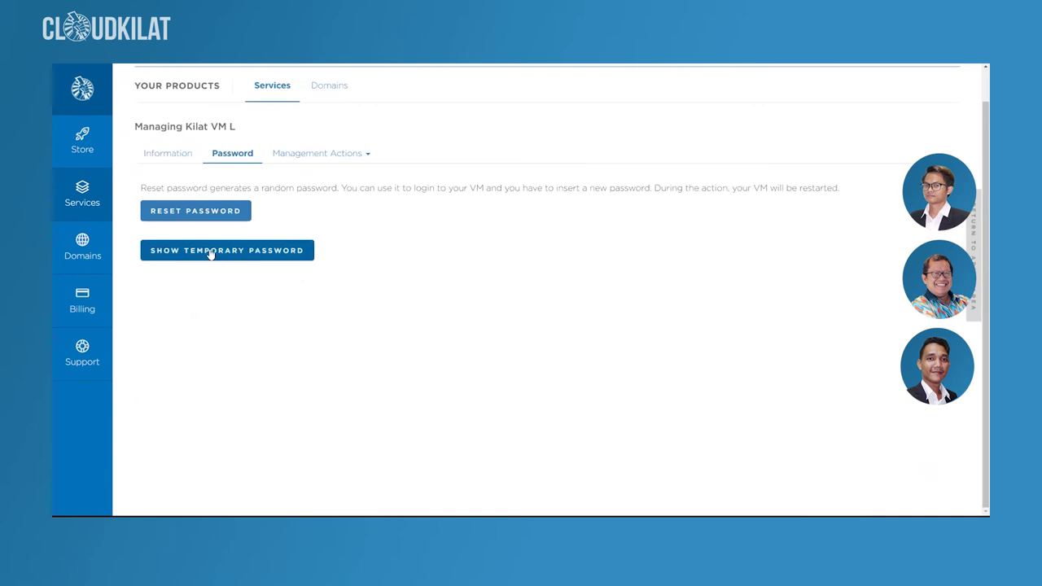
{"action": "left_click_drag", "start_coordinate": [266, 301], "coordinate": [394, 301]}
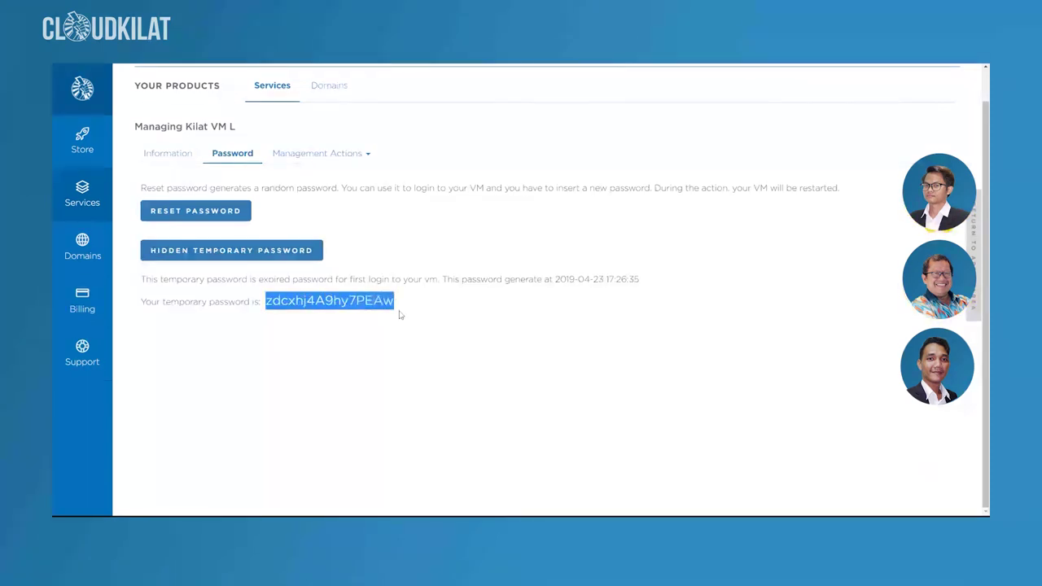
{"action": "left_click", "coordinate": [392, 303]}
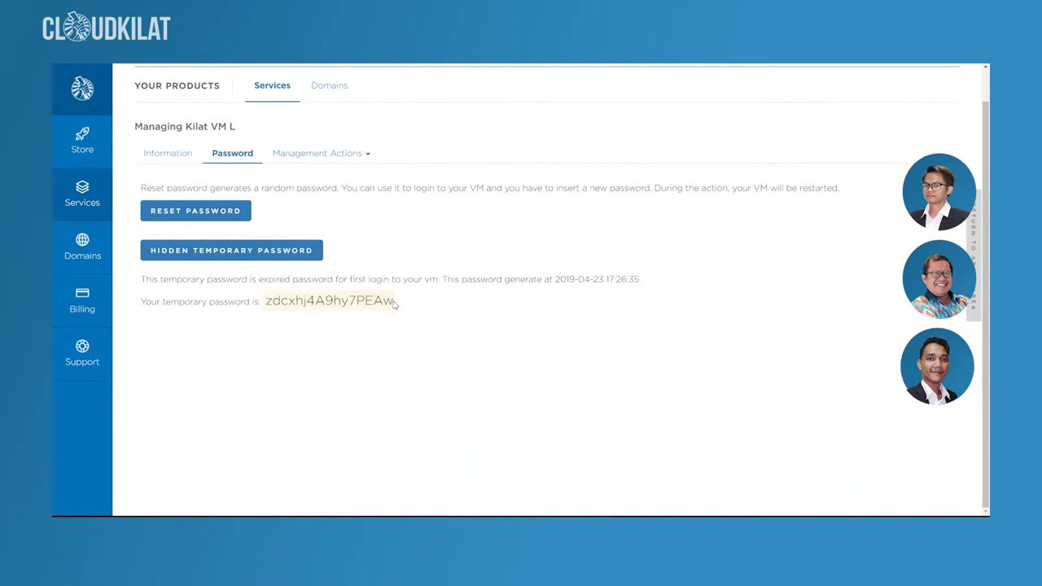
{"action": "left_click_drag", "start_coordinate": [394, 302], "coordinate": [266, 301]}
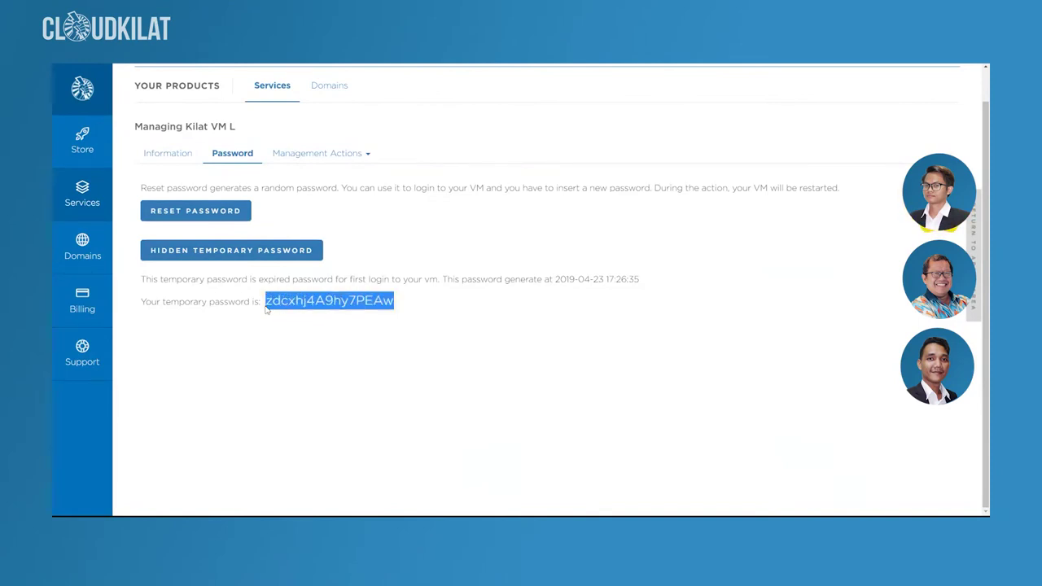
{"action": "left_click", "coordinate": [325, 341]}
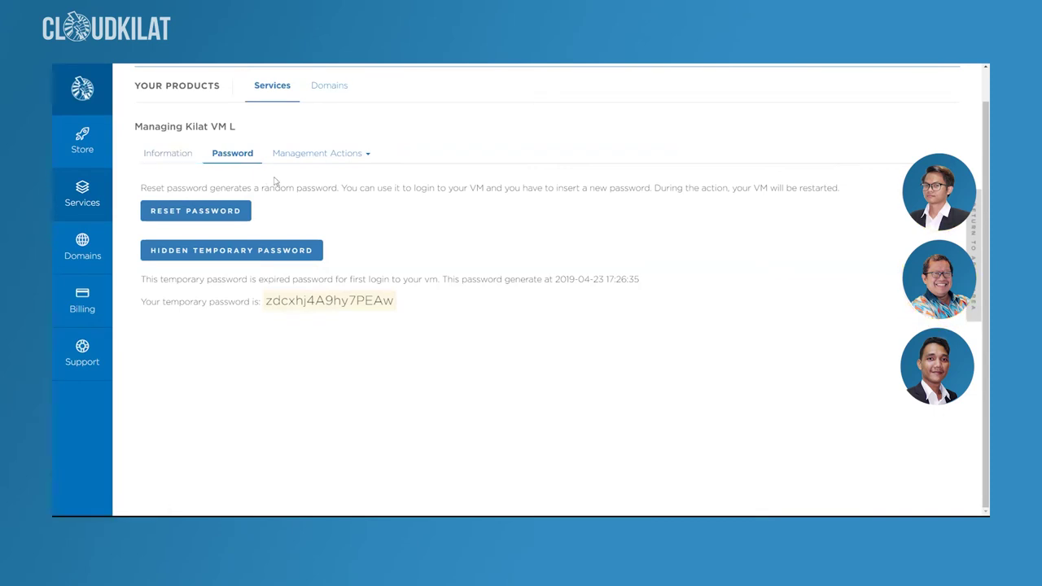
- Return to the reinstall information and examine the data-loss notice and the list of OS templates
{"action": "left_click", "coordinate": [175, 161]}
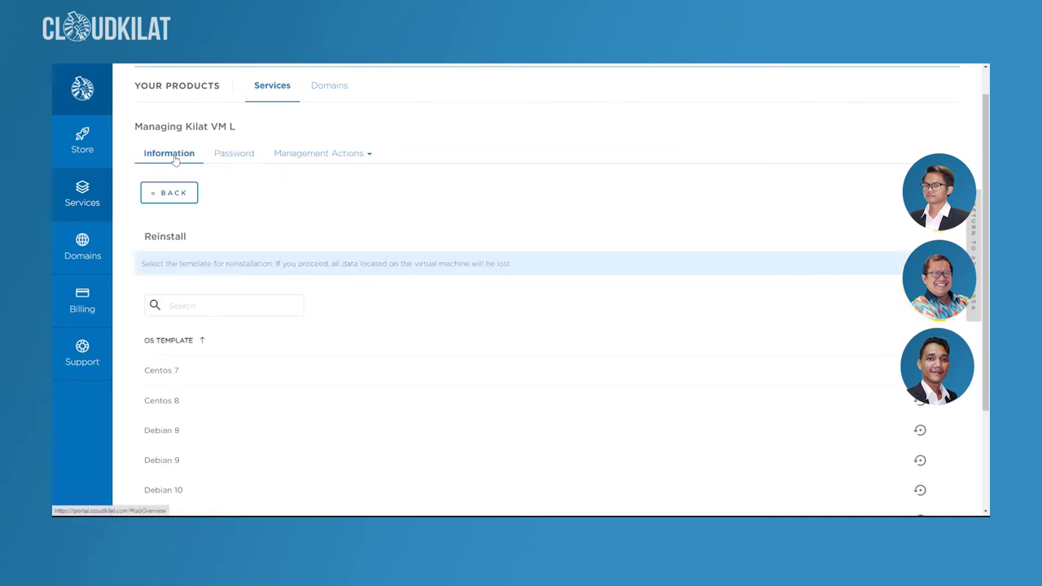
{"action": "scroll", "coordinate": [280, 238], "scroll_direction": "down", "scroll_amount": 2}
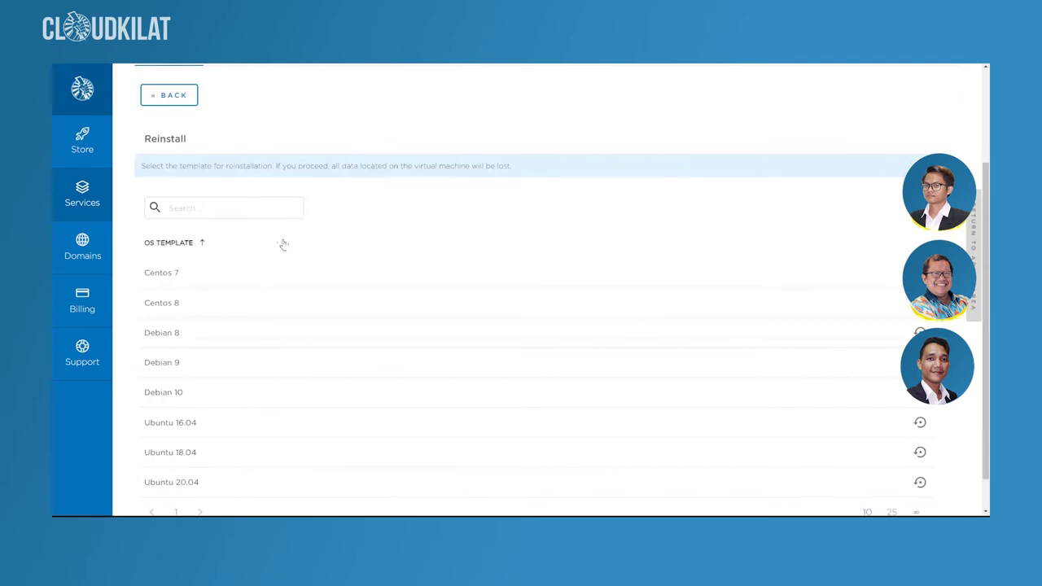
{"action": "scroll", "coordinate": [321, 275], "scroll_direction": "down", "scroll_amount": 1}
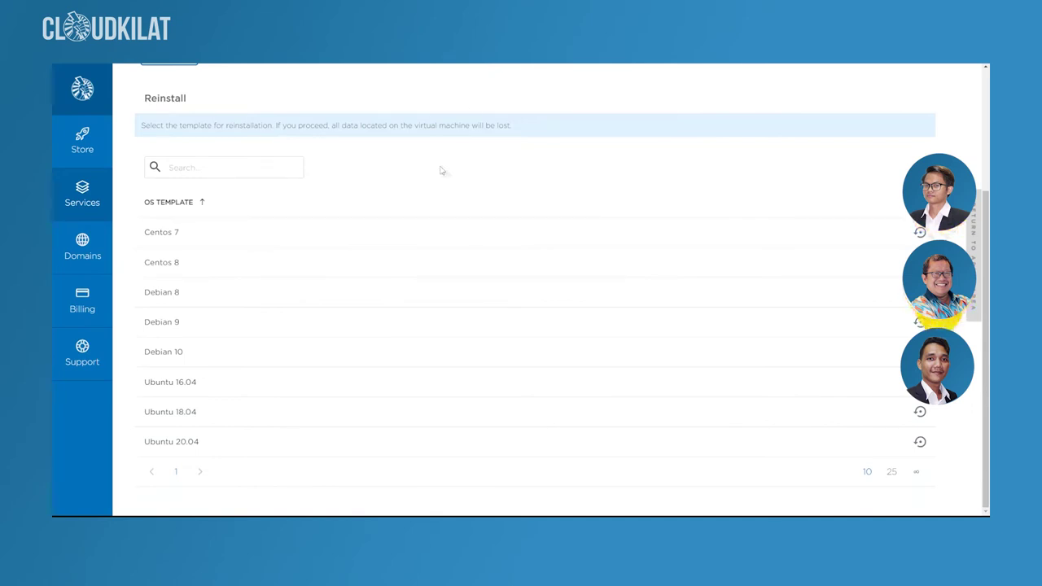
{"action": "scroll", "coordinate": [441, 170], "scroll_direction": "up", "scroll_amount": 1}
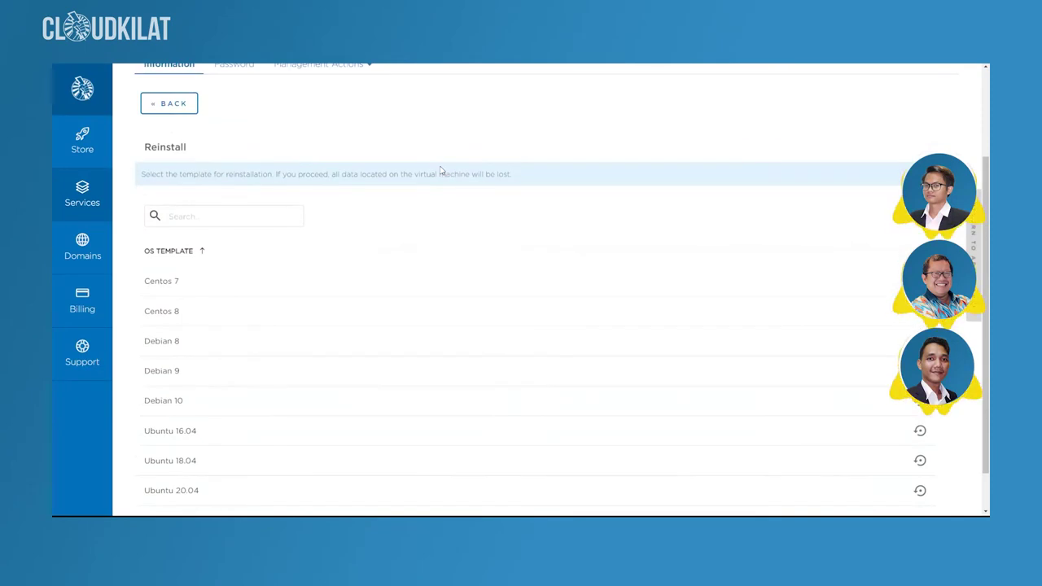
{"action": "scroll", "coordinate": [975, 240], "scroll_direction": "up", "scroll_amount": 1}
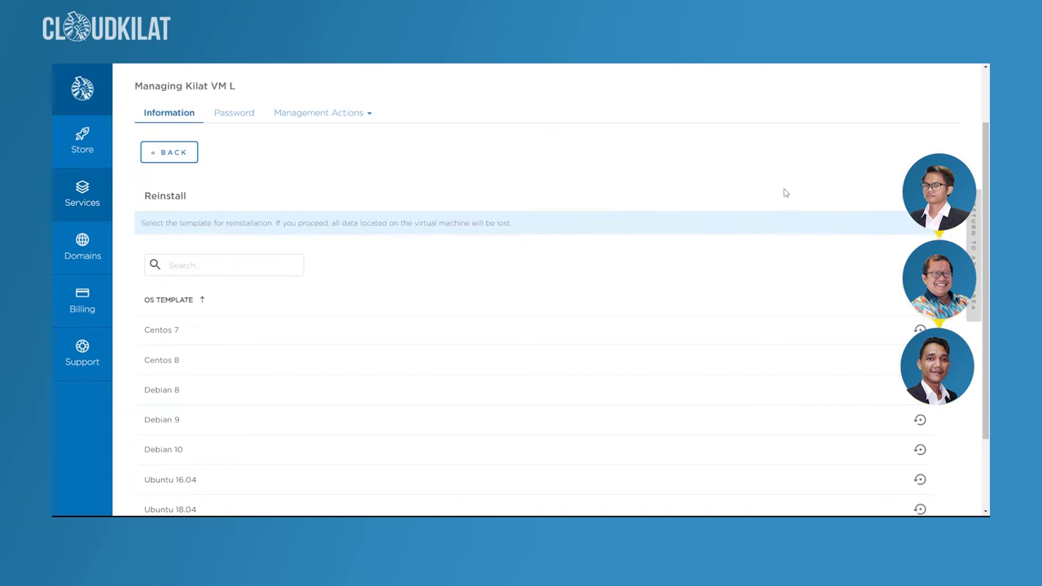
{"action": "scroll", "coordinate": [578, 340], "scroll_direction": "down", "scroll_amount": 2}
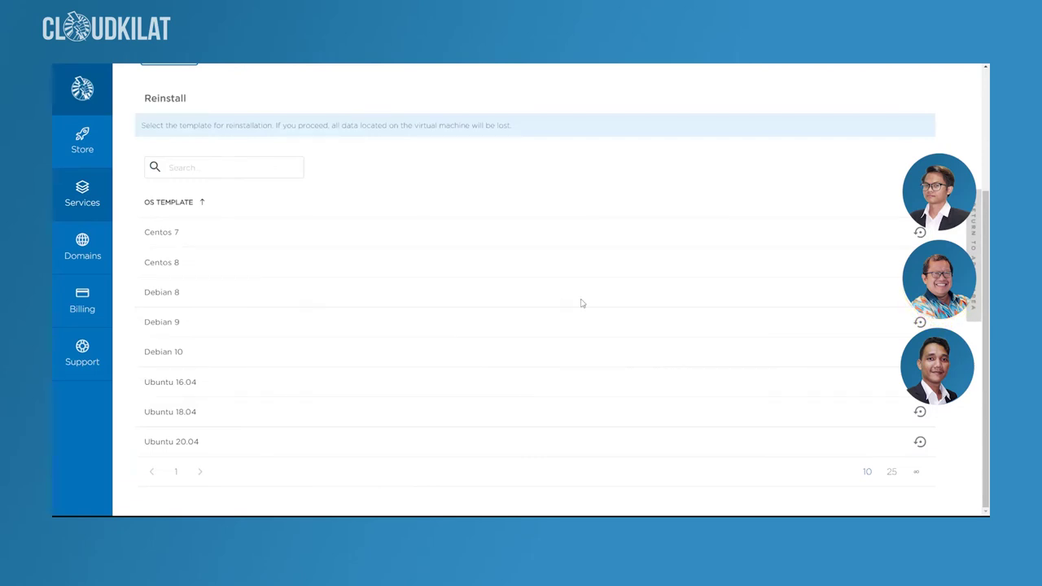
{"action": "left_click_drag", "start_coordinate": [972, 309], "coordinate": [976, 201]}
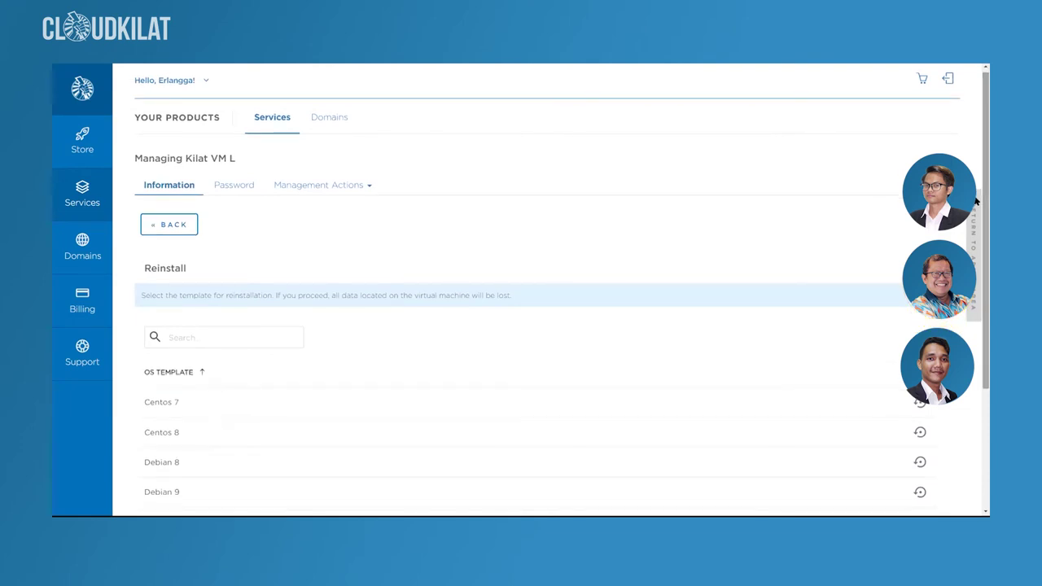
{"action": "scroll", "coordinate": [864, 221], "scroll_direction": "down", "scroll_amount": 1}
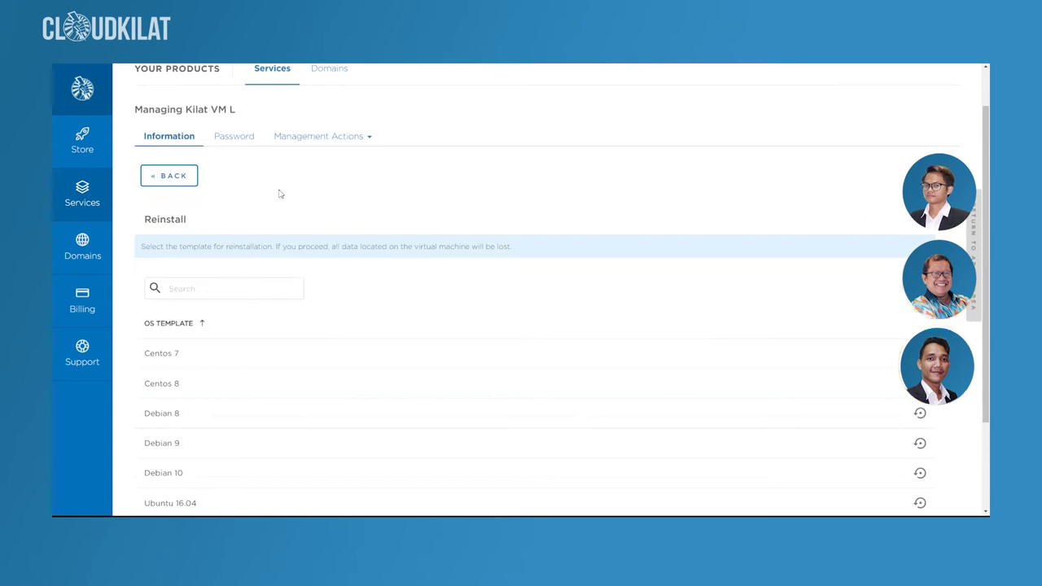
{"action": "scroll", "coordinate": [976, 274], "scroll_direction": "down", "scroll_amount": 2}
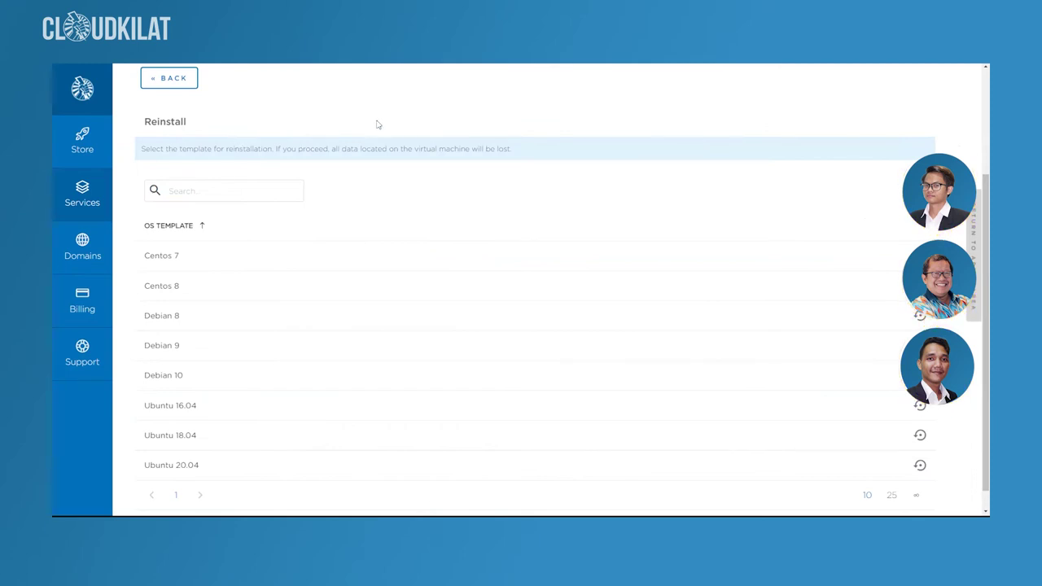
{"action": "scroll", "coordinate": [240, 111], "scroll_direction": "up", "scroll_amount": 1}
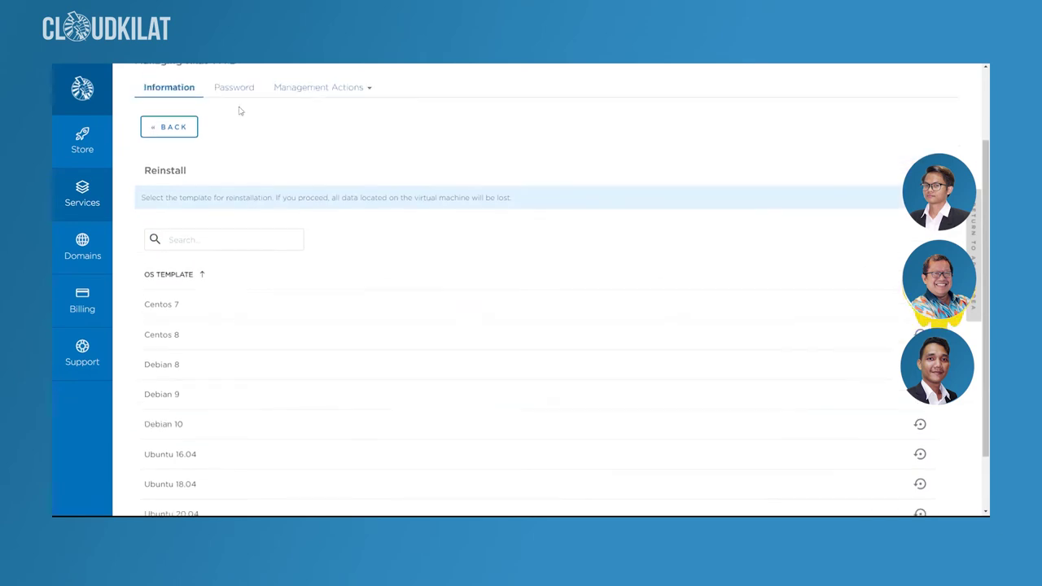
- Go back to the Kilat VM L overview and examine its service details, server information and available actions
{"action": "left_click", "coordinate": [180, 132]}
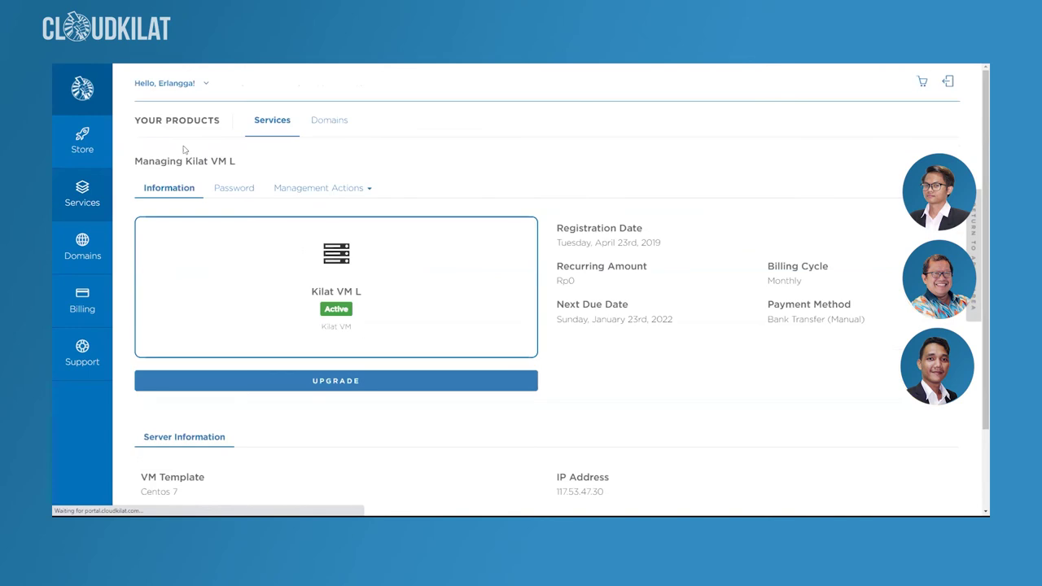
{"action": "scroll", "coordinate": [307, 169], "scroll_direction": "down", "scroll_amount": 2}
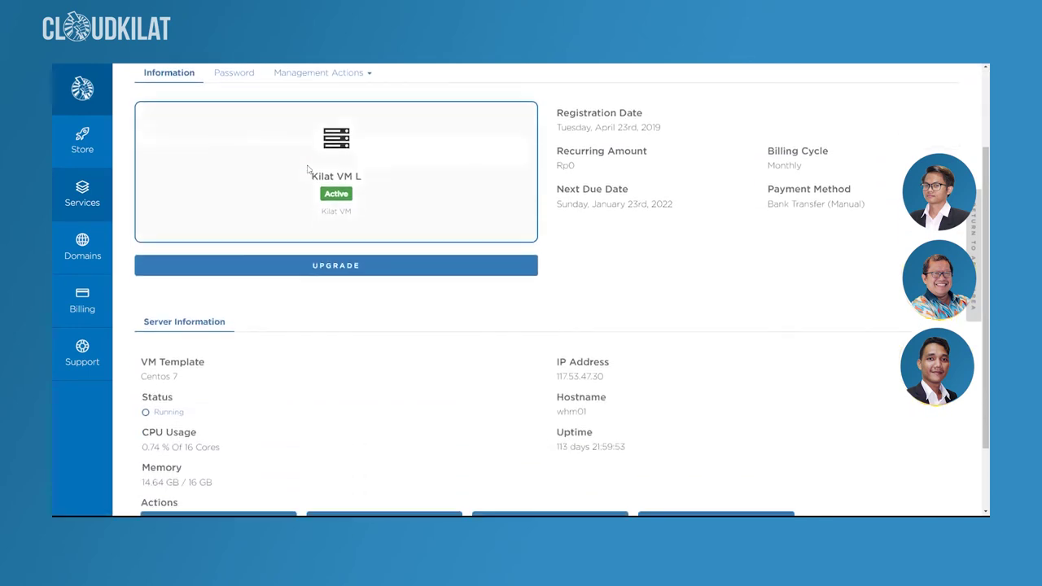
{"action": "scroll", "coordinate": [307, 168], "scroll_direction": "down", "scroll_amount": 2}
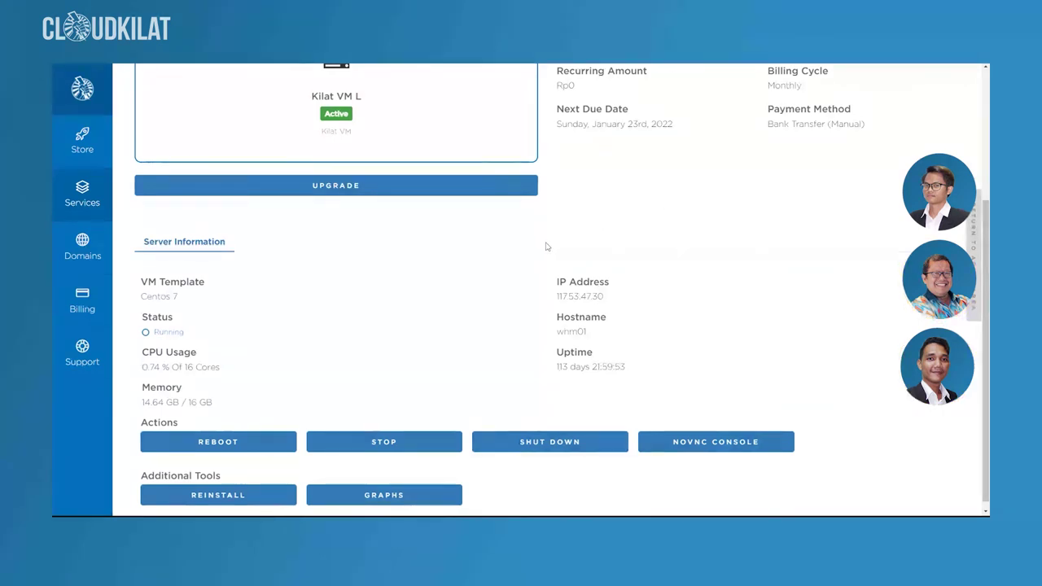
{"action": "scroll", "coordinate": [453, 230], "scroll_direction": "up", "scroll_amount": 1}
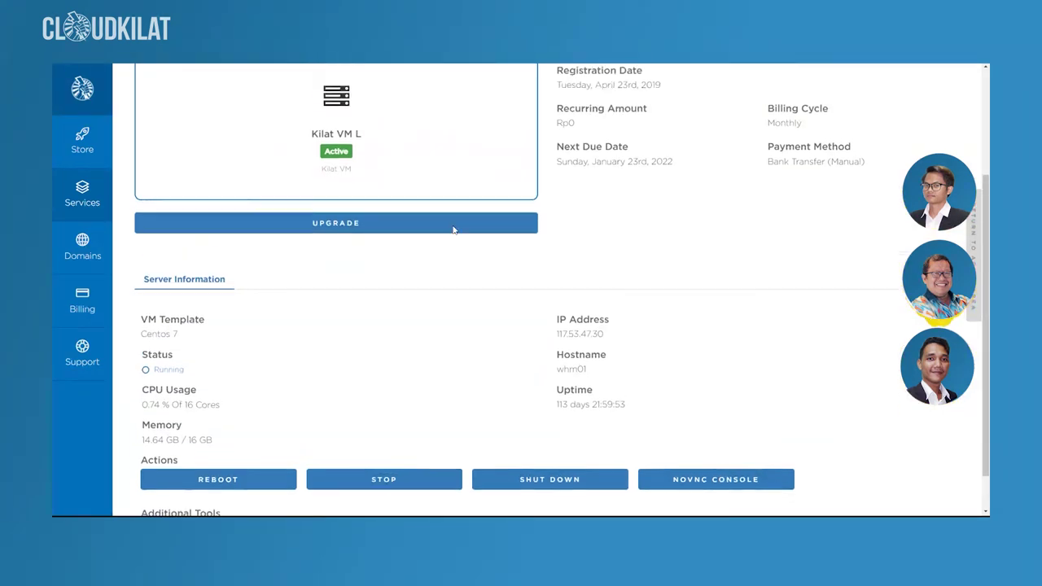
{"action": "scroll", "coordinate": [458, 212], "scroll_direction": "up", "scroll_amount": 1}
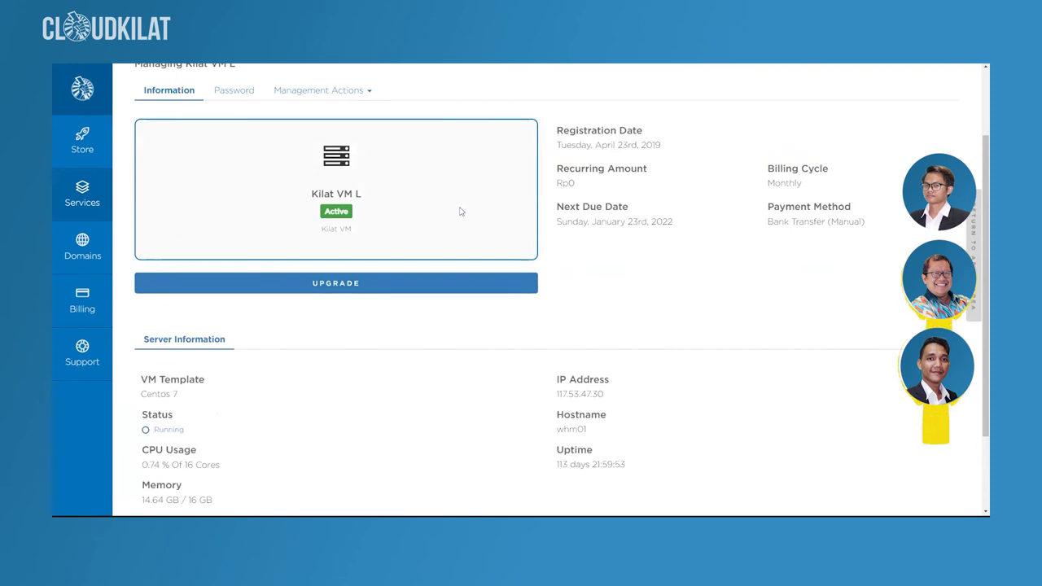
{"action": "scroll", "coordinate": [460, 212], "scroll_direction": "down", "scroll_amount": 1}
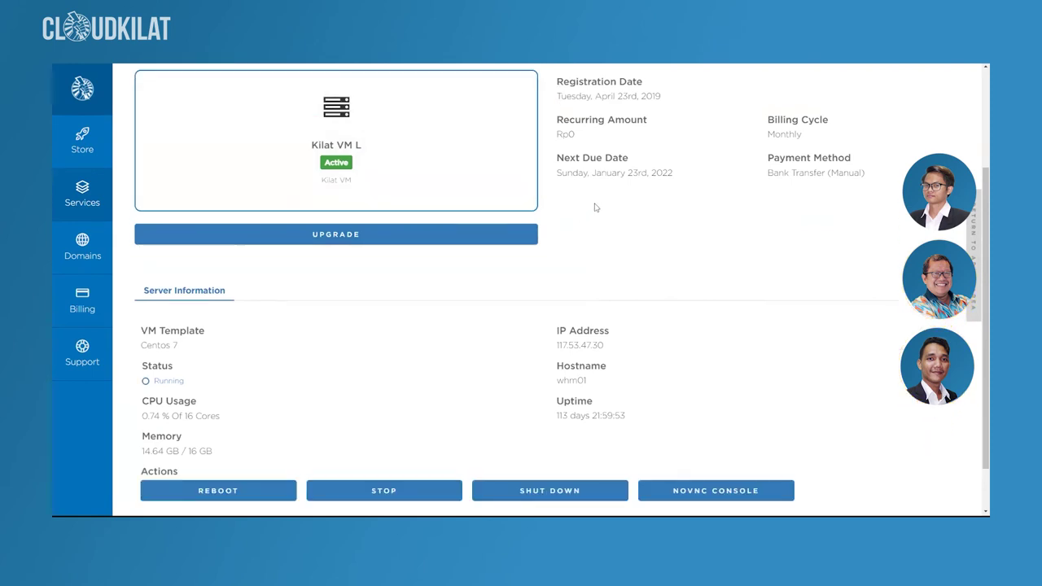
{"action": "scroll", "coordinate": [610, 220], "scroll_direction": "down", "scroll_amount": 1}
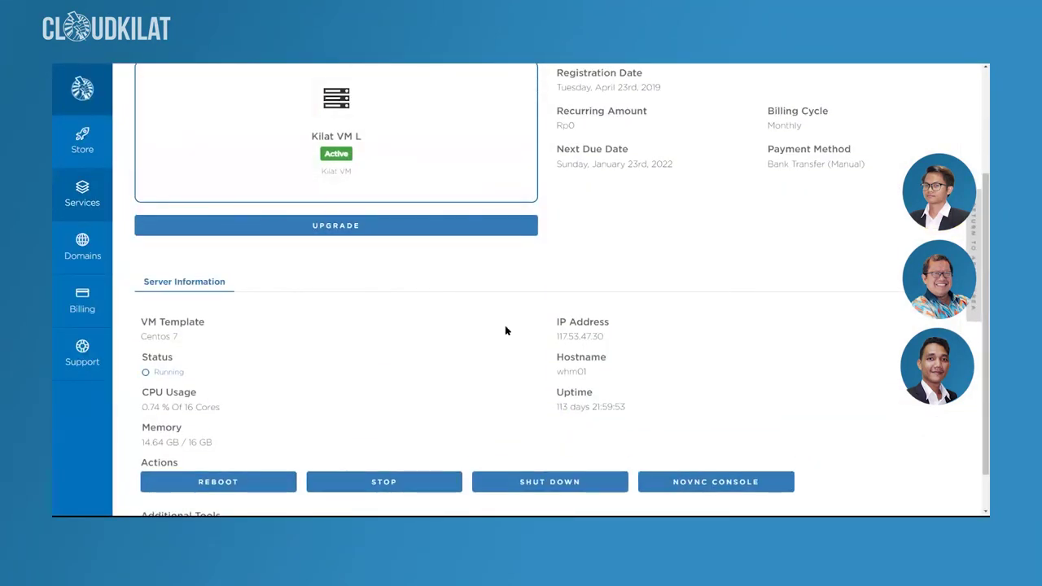
{"action": "scroll", "coordinate": [501, 330], "scroll_direction": "down", "scroll_amount": 1}
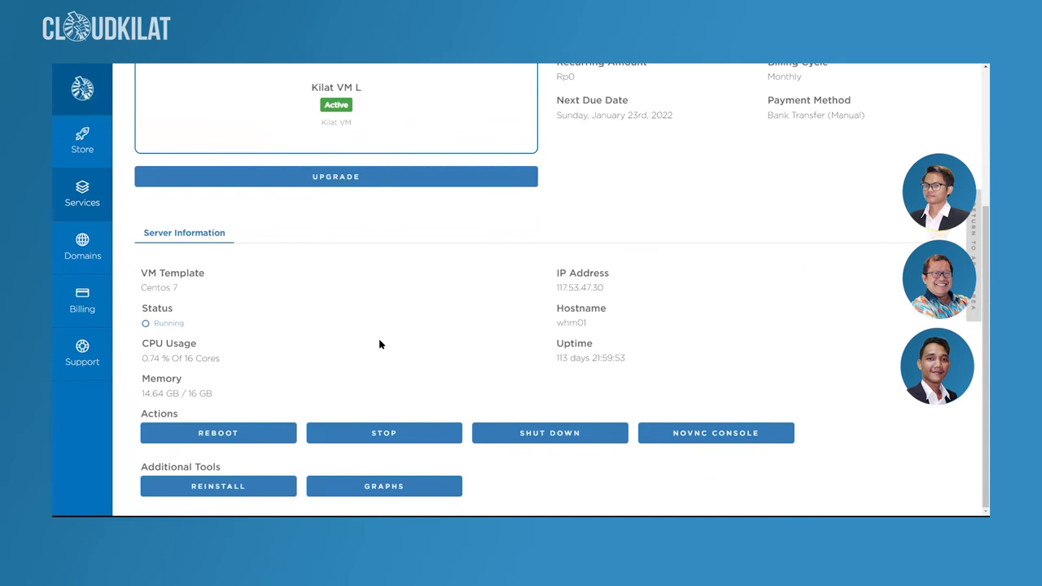
{"action": "scroll", "coordinate": [379, 344], "scroll_direction": "up", "scroll_amount": 1}
{"action": "scroll", "coordinate": [379, 345], "scroll_direction": "down", "scroll_amount": 1}
{"action": "scroll", "coordinate": [469, 316], "scroll_direction": "up", "scroll_amount": 1}
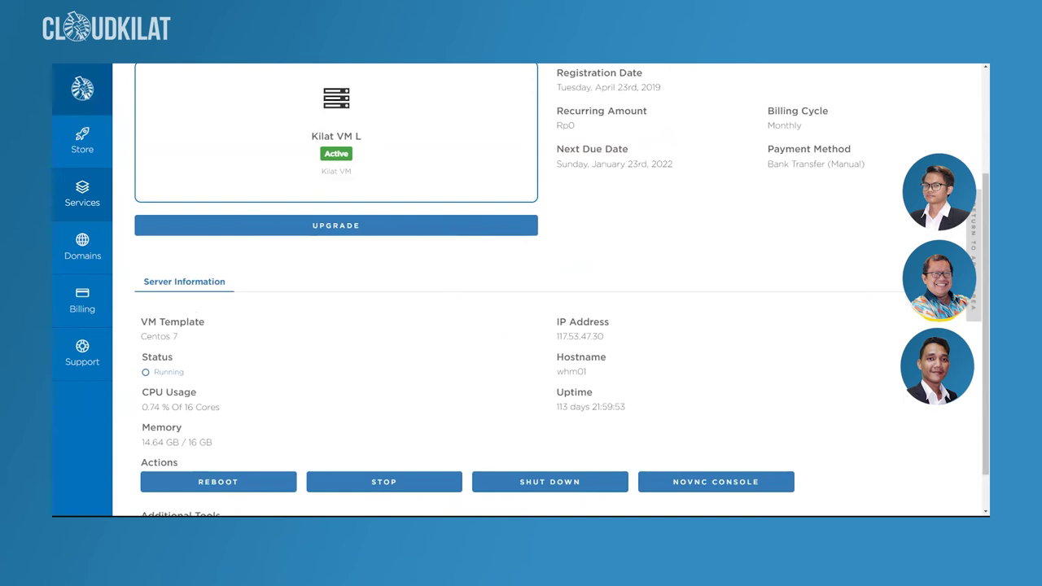